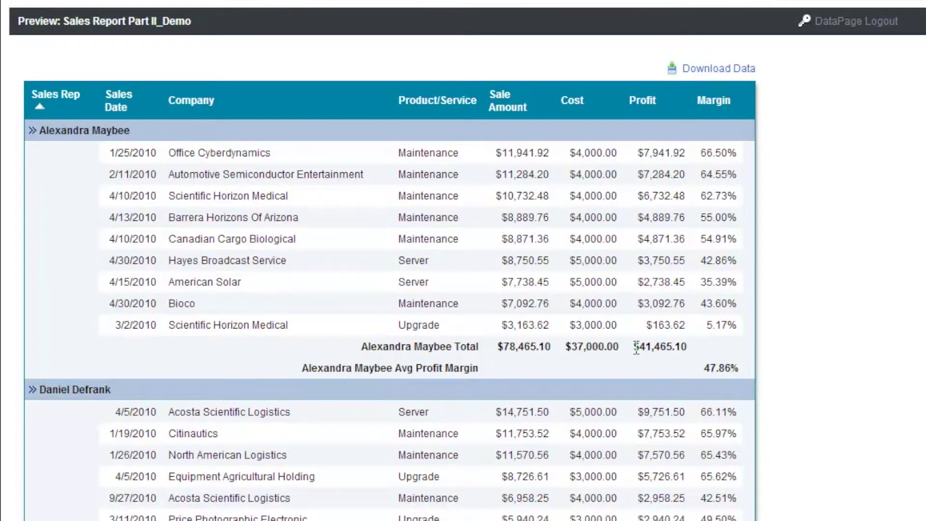
Note the first rep's profit total and average margin, then edit Sales Report Part II at Configure Results Page Fields
left_click_drag(767, 340, 831, 335)
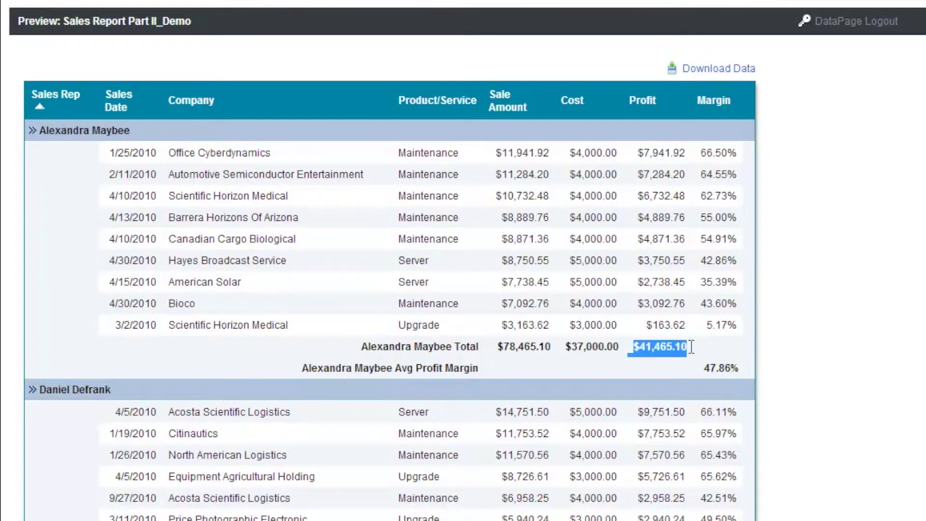
left_click_drag(702, 369, 740, 369)
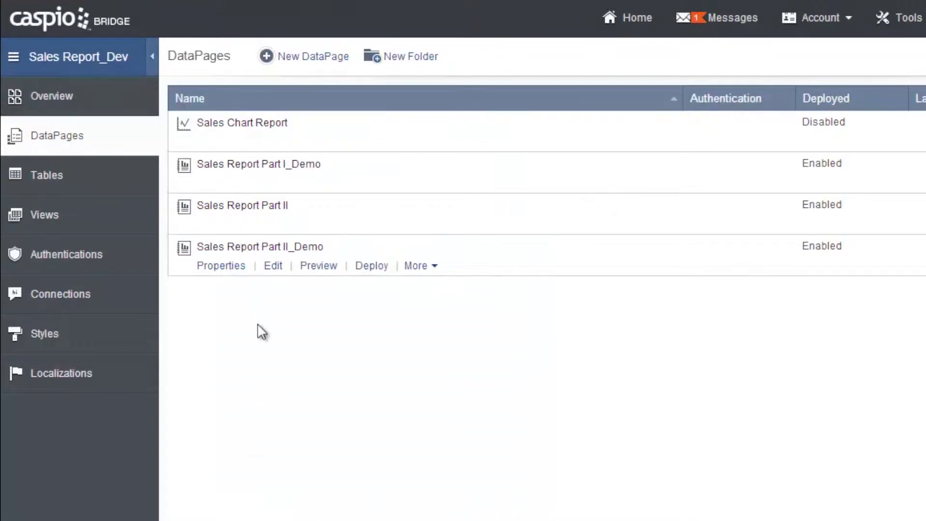
mouse_move(270, 231)
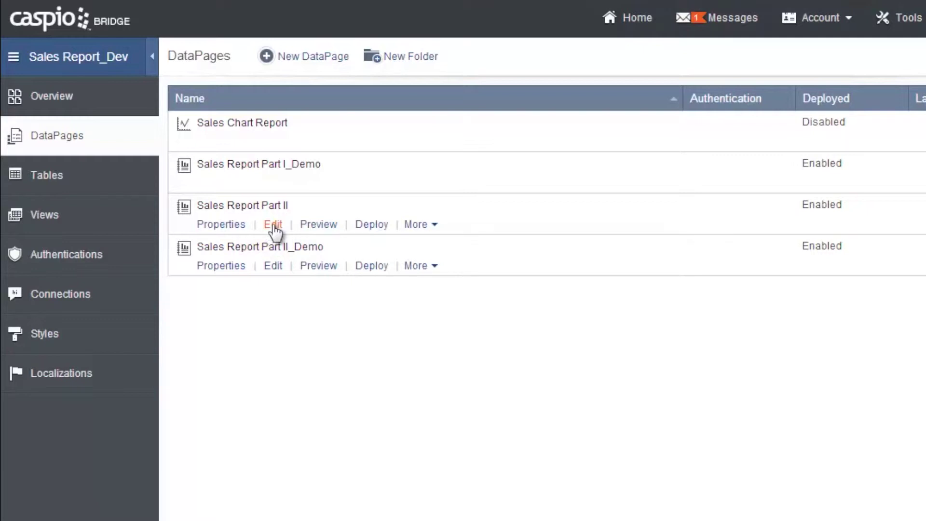
left_click(274, 227)
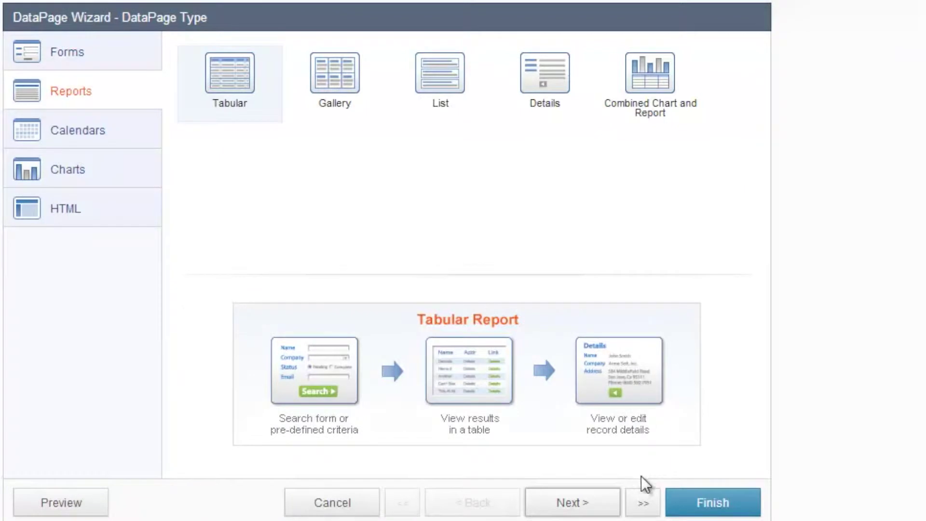
left_click(643, 502)
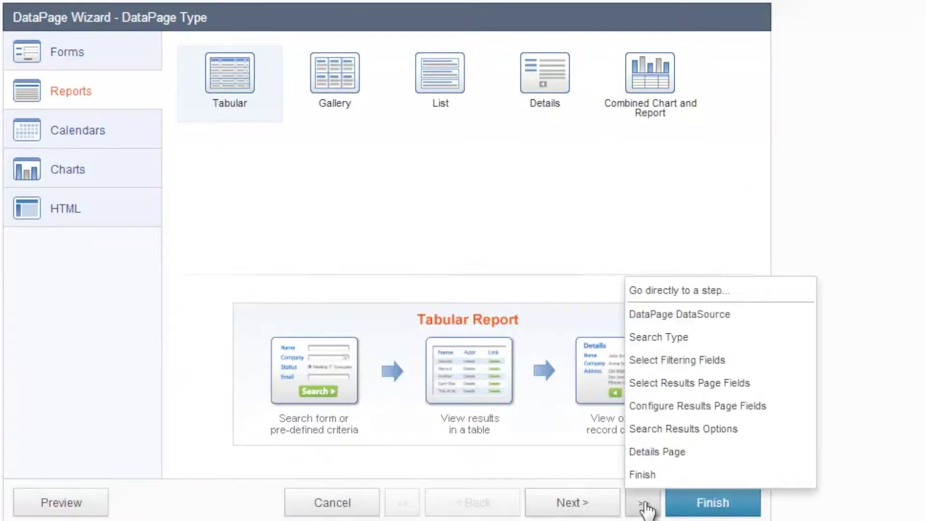
left_click(632, 408)
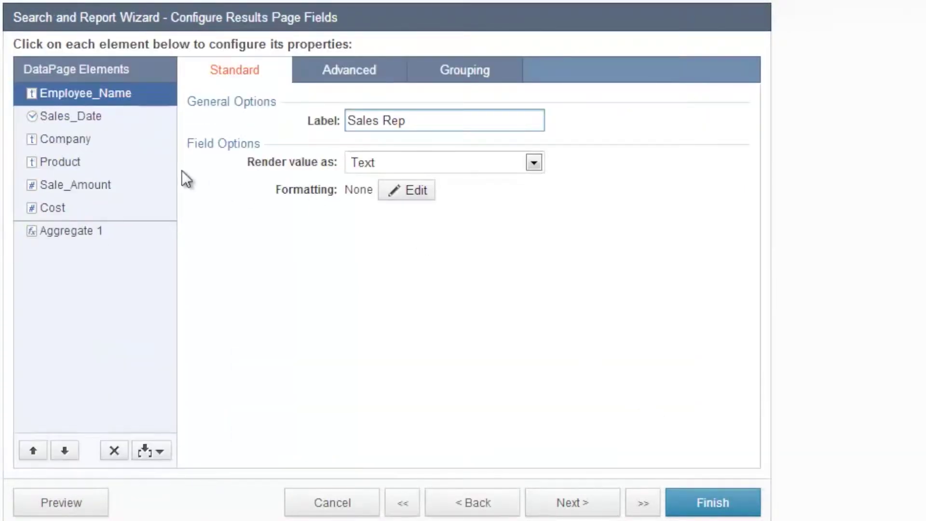
Add a new calculated field labelled Profit
left_click(98, 233)
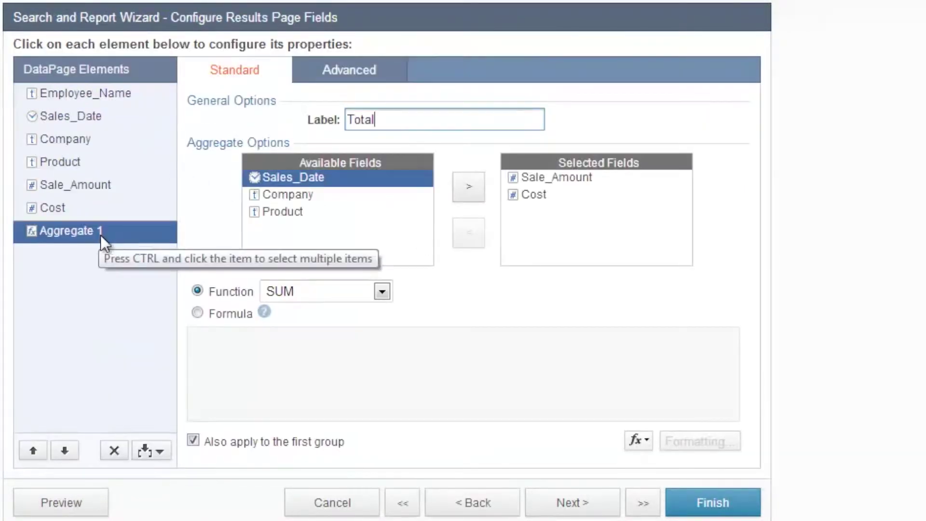
left_click(161, 450)
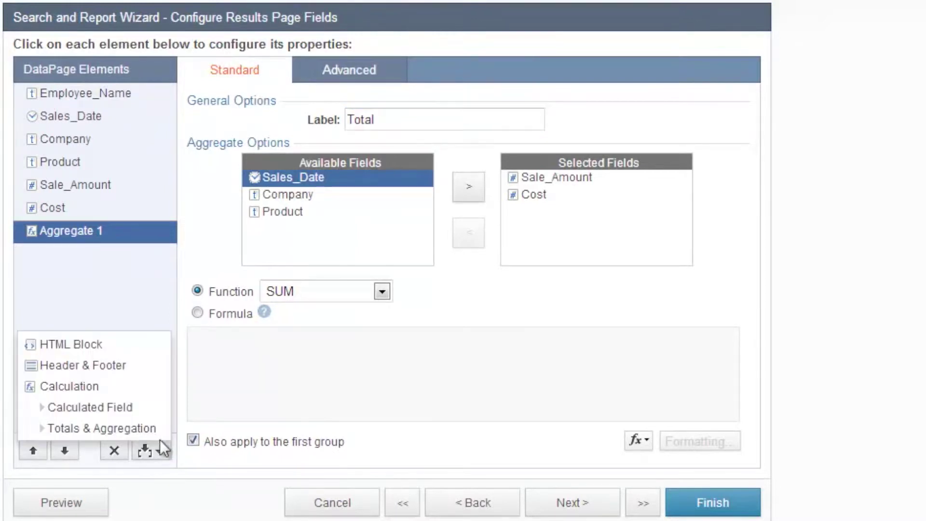
left_click(117, 406)
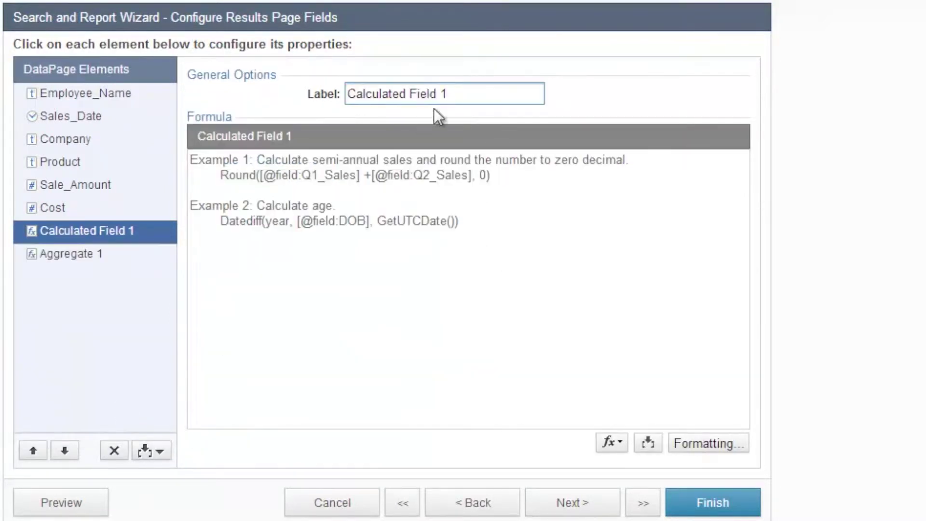
left_click_drag(458, 92, 346, 92)
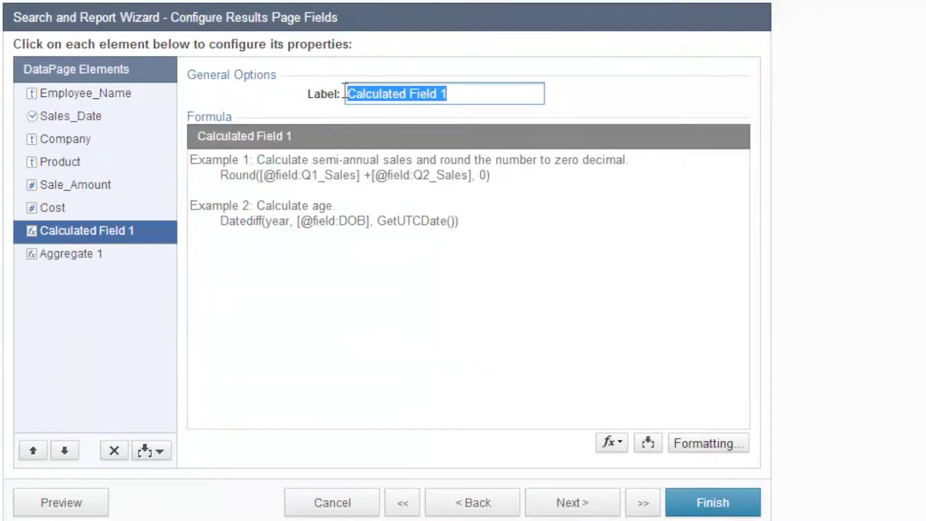
type("Profit")
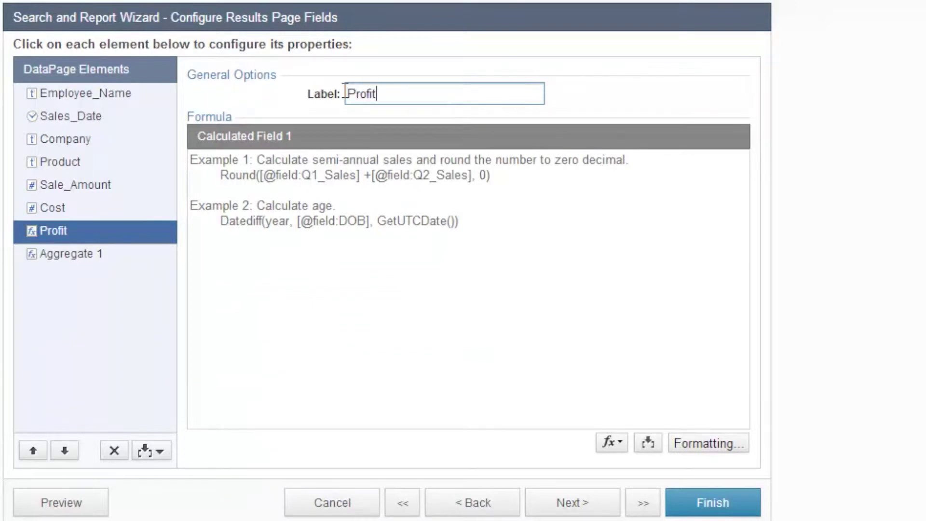
left_click(311, 159)
left_click(650, 448)
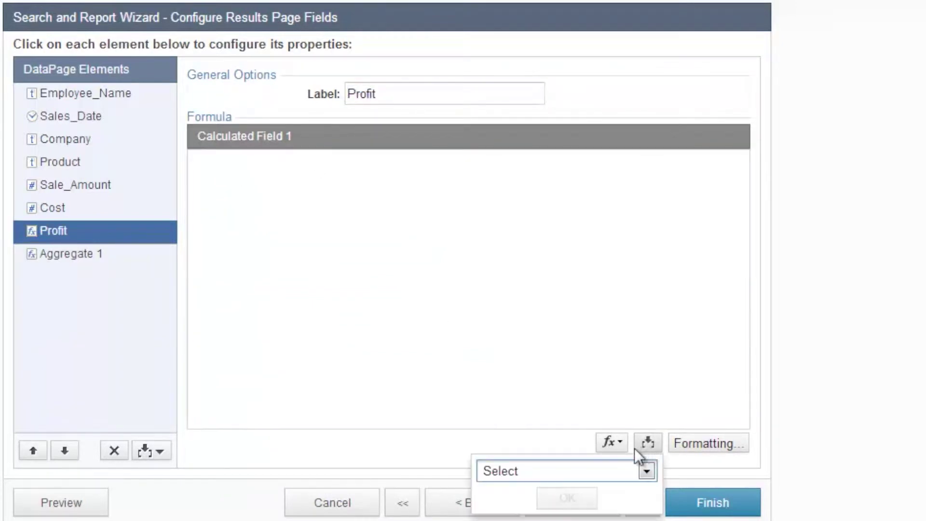
left_click(647, 470)
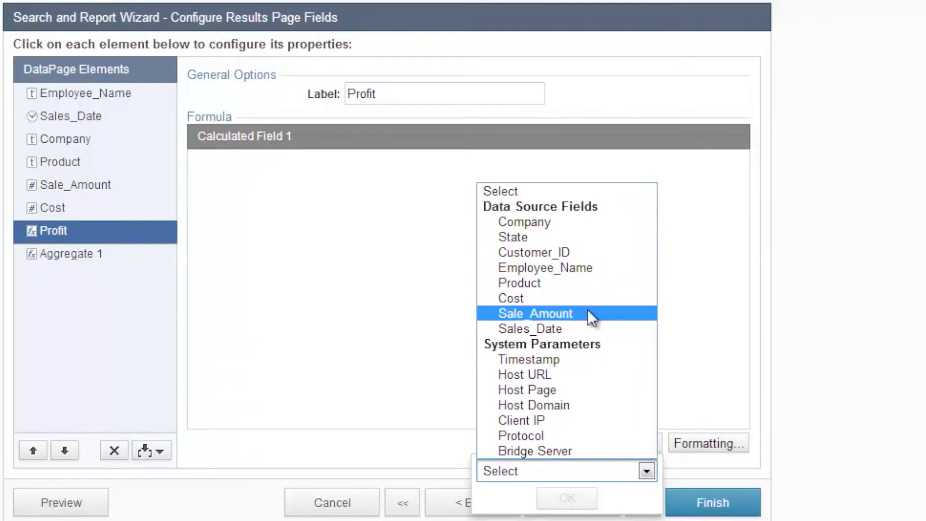
left_click(554, 314)
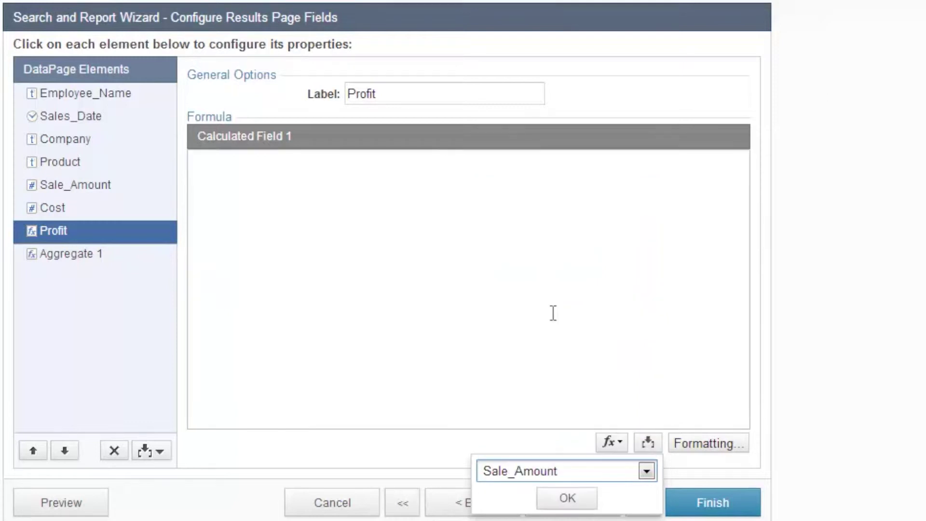
left_click(567, 497)
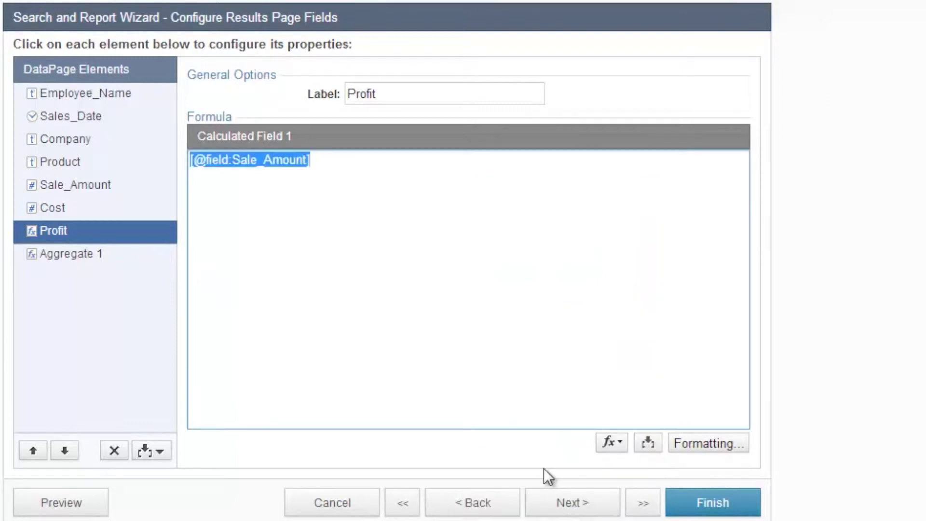
left_click(364, 162)
type("-")
left_click(647, 441)
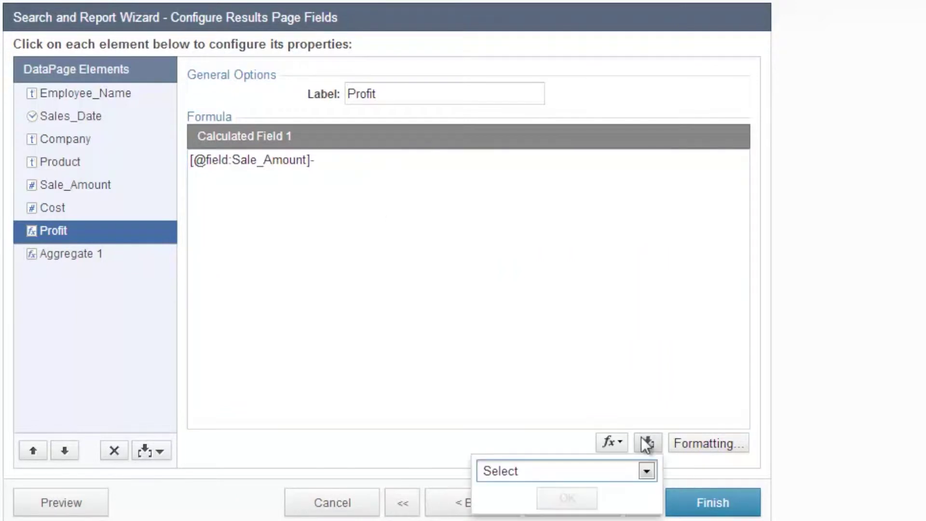
left_click(627, 472)
left_click(536, 299)
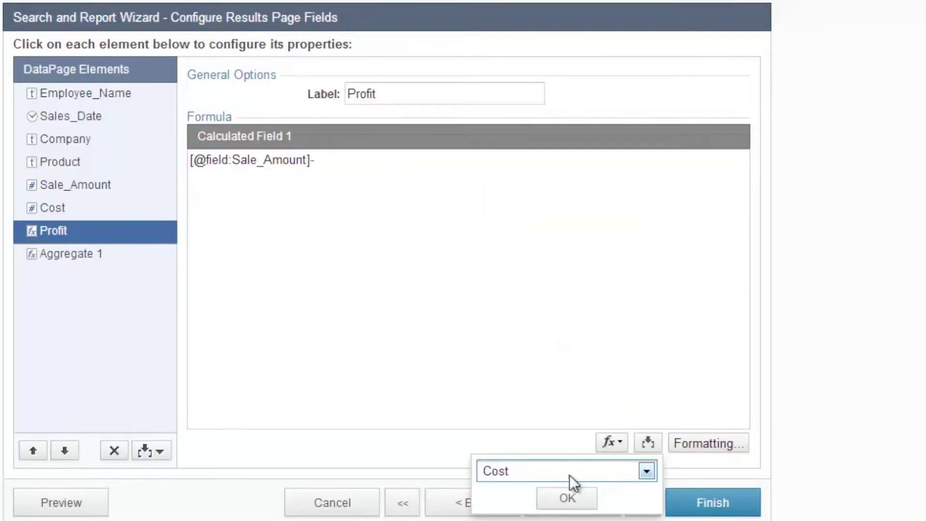
left_click(568, 498)
left_click(421, 162)
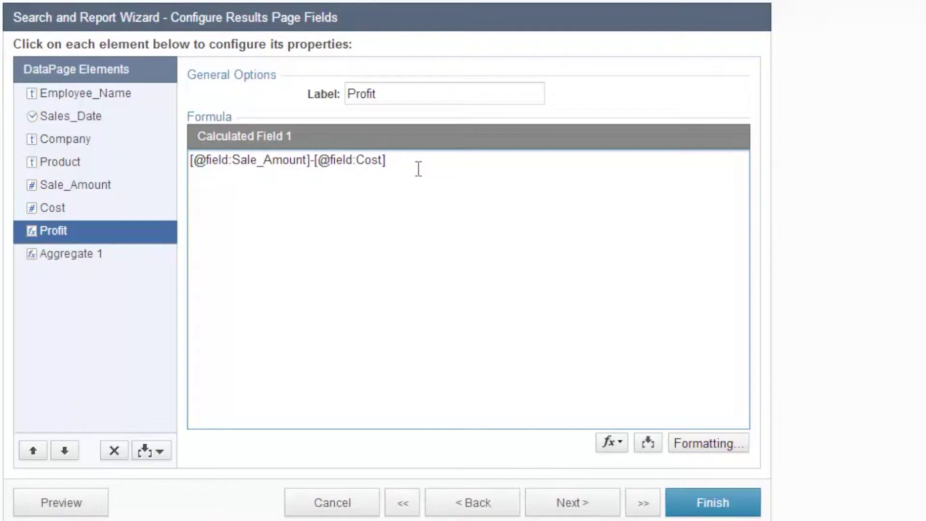
Format the Profit value with Localization as Currency
left_click(716, 442)
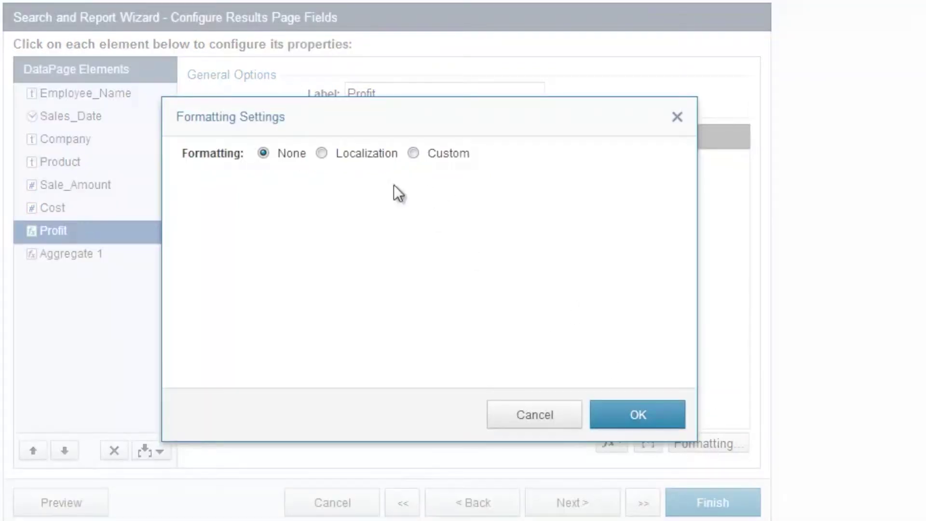
left_click(321, 154)
left_click(360, 211)
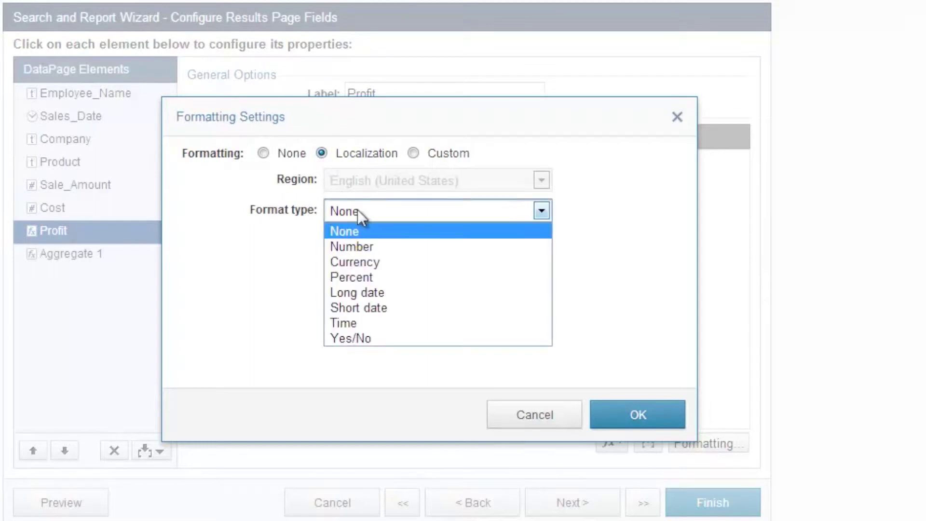
left_click(360, 264)
left_click(639, 417)
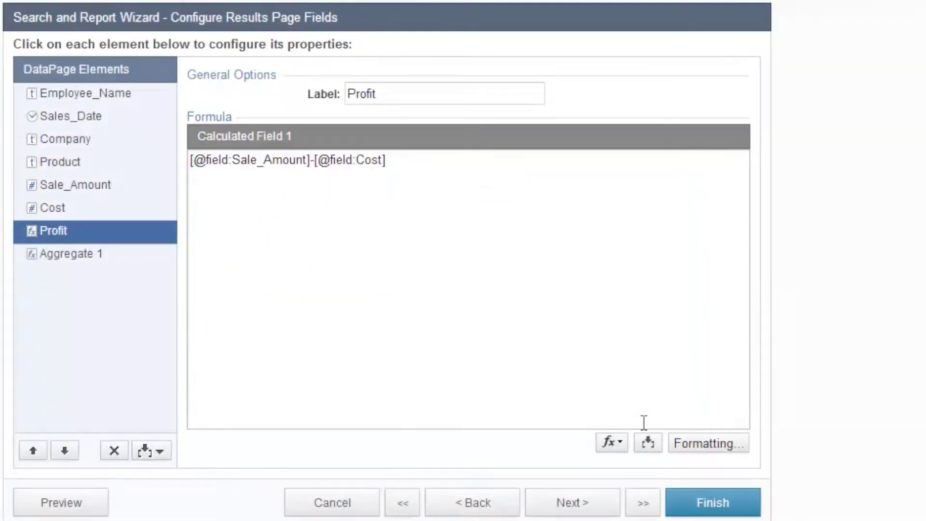
Add a second calculated field labelled Margin
left_click(66, 259)
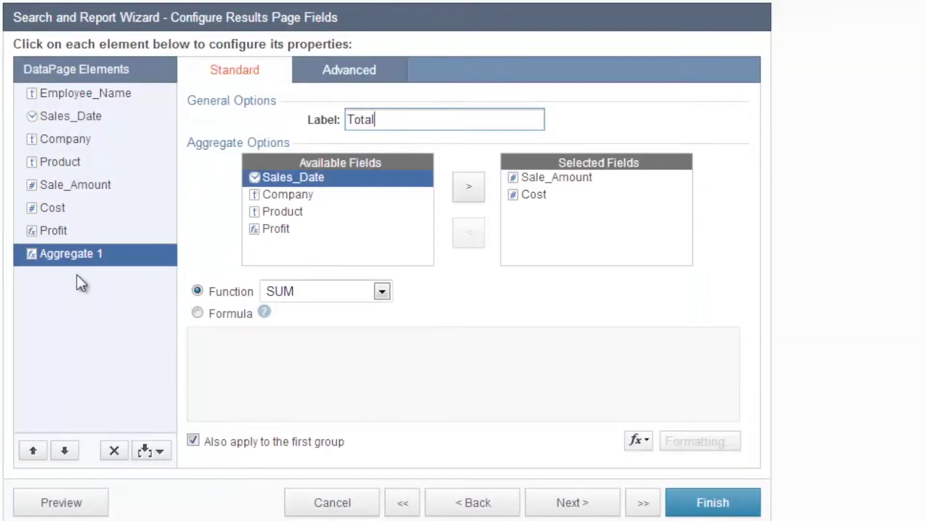
left_click(152, 451)
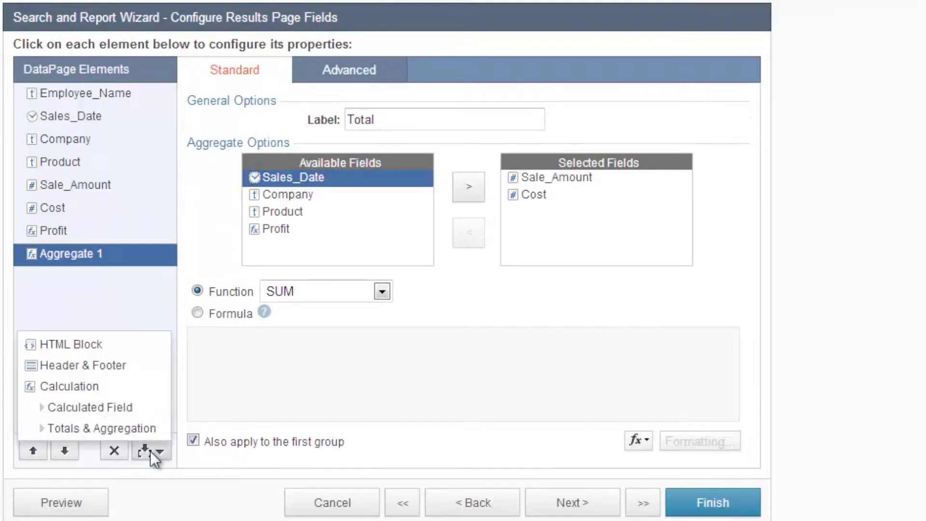
left_click(127, 408)
left_click_drag(451, 96, 323, 93)
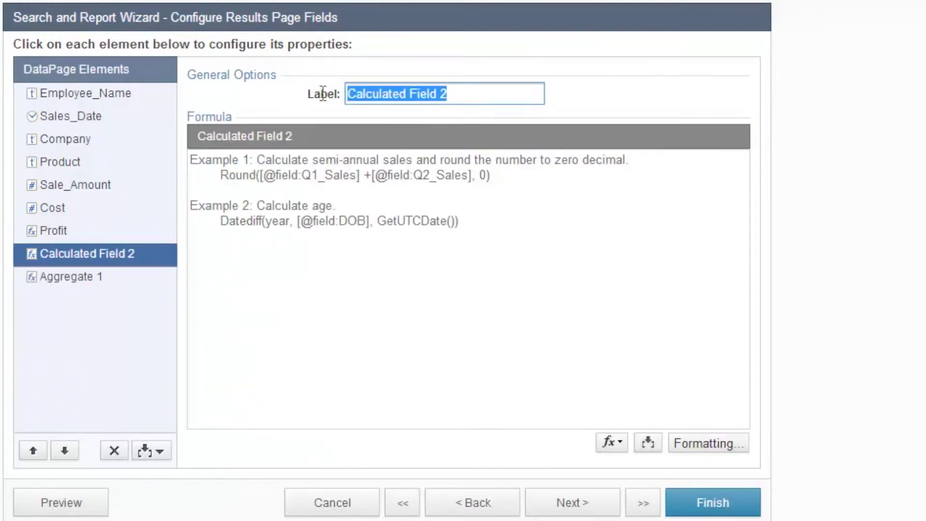
type("Margin")
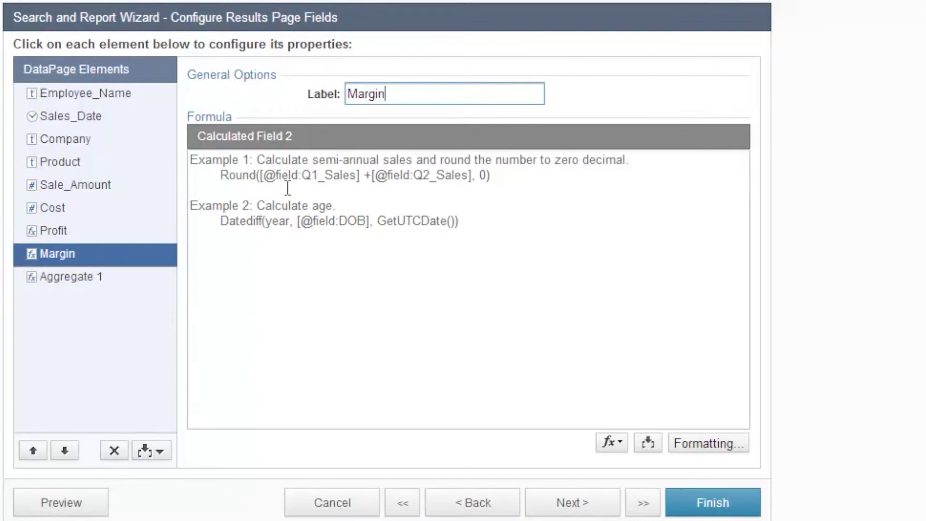
left_click(284, 170)
type("()")
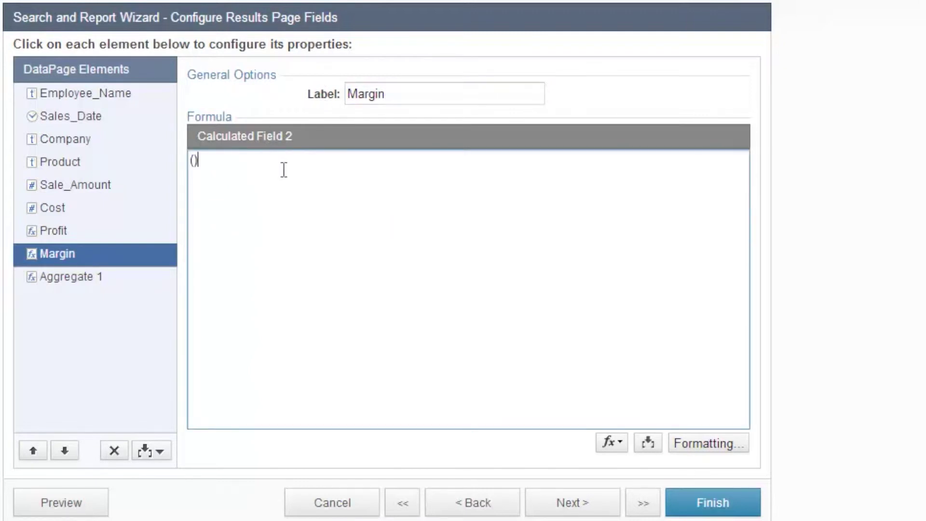
left_click(648, 442)
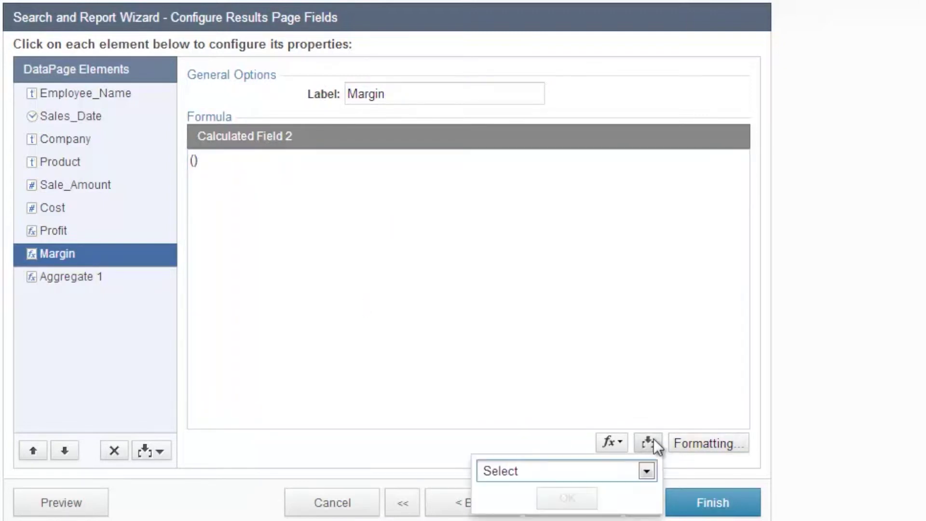
left_click(645, 471)
left_click(546, 295)
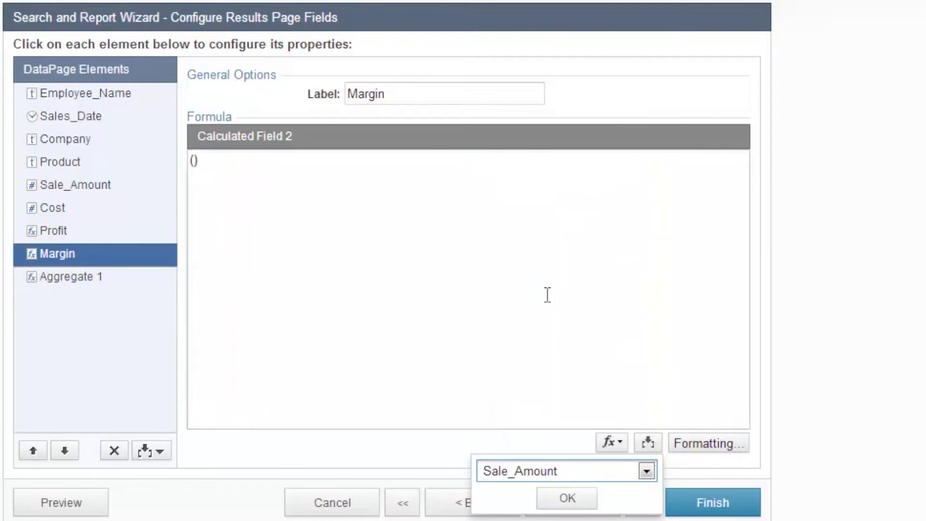
left_click(567, 497)
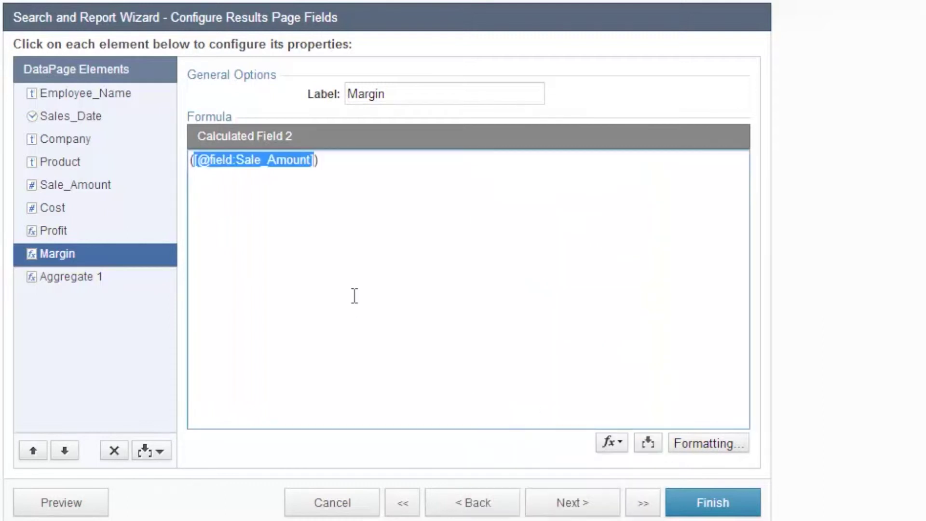
left_click(320, 164)
type("-")
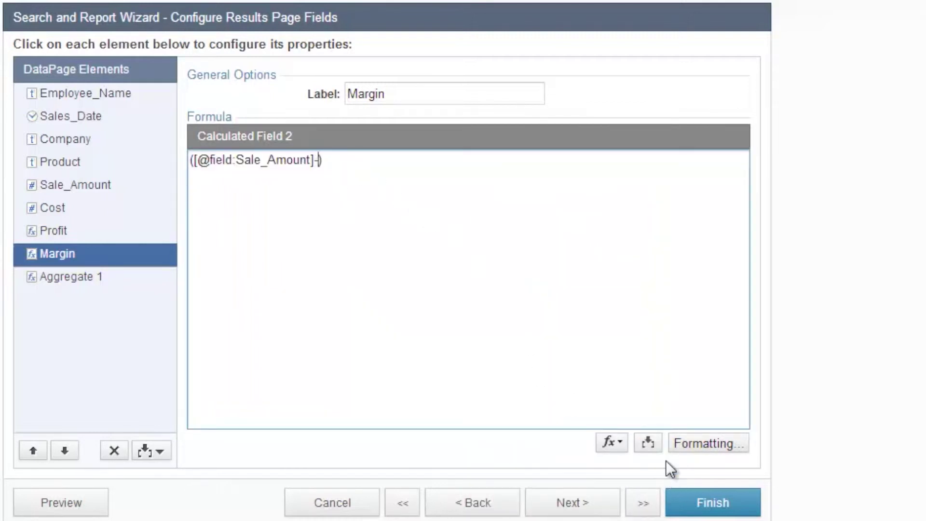
left_click(651, 441)
left_click(616, 468)
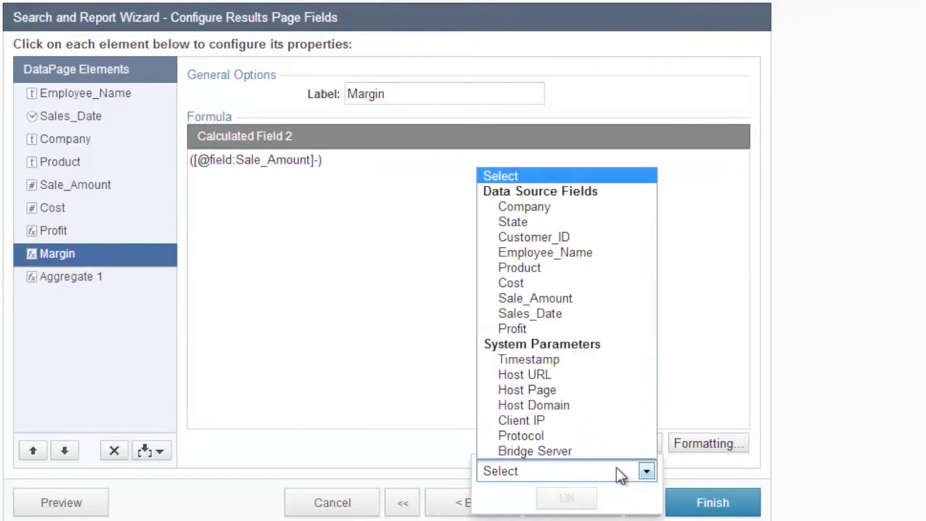
left_click(543, 283)
left_click(562, 497)
left_click(420, 160)
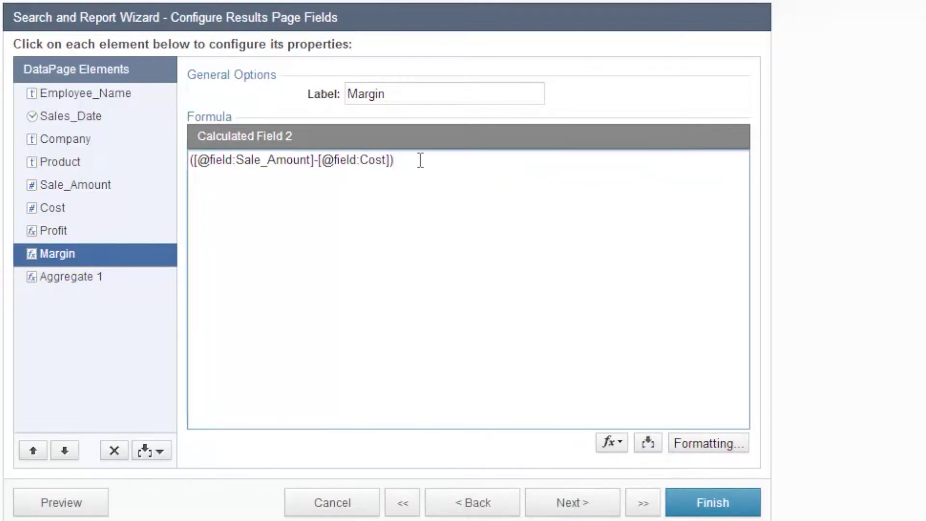
type("/")
left_click(646, 443)
left_click(646, 471)
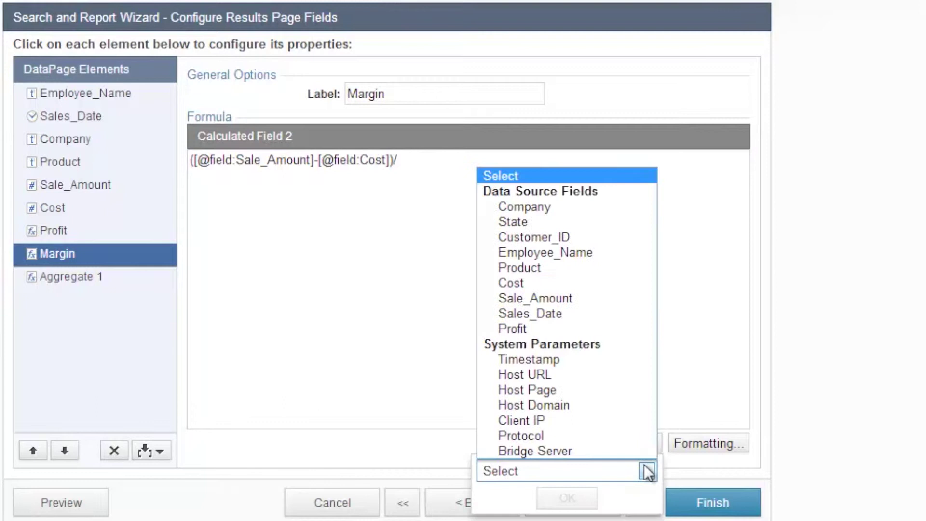
left_click(581, 297)
left_click(579, 497)
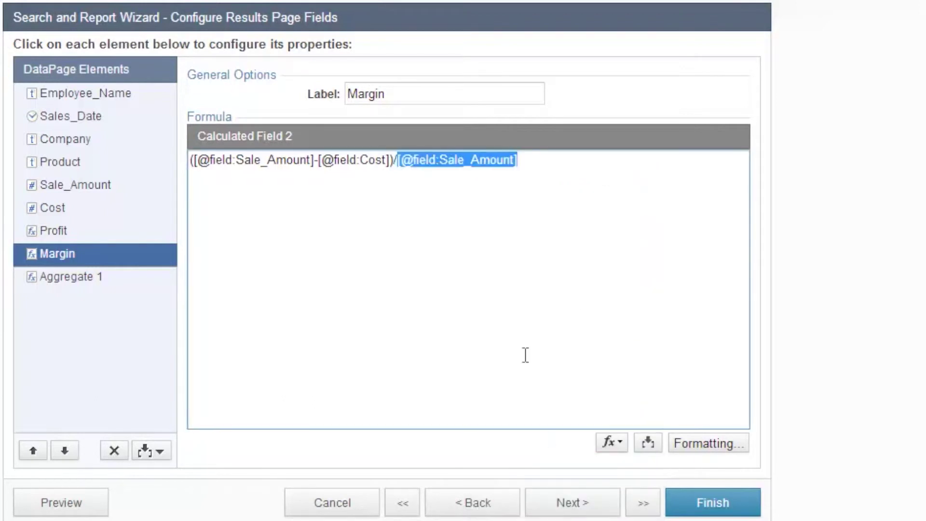
left_click(536, 164)
Format the Margin value with Localization as Percent
left_click(702, 445)
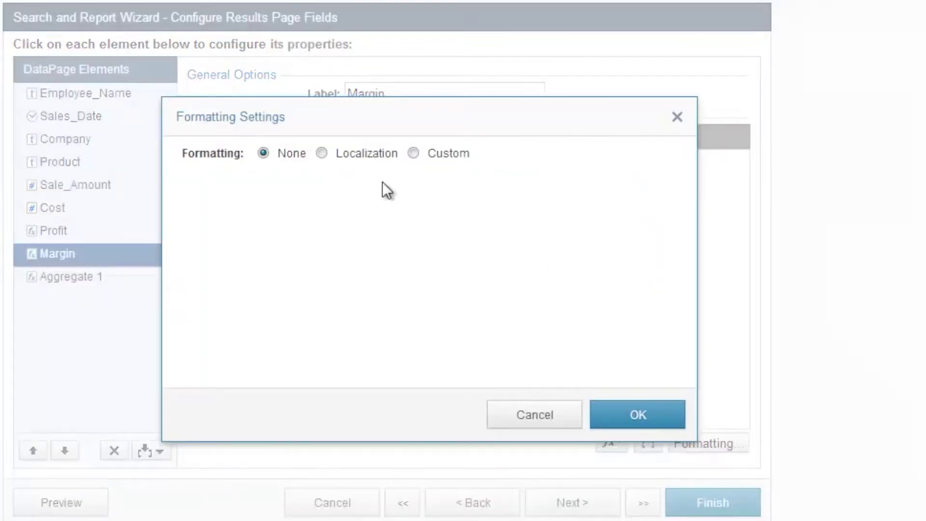
left_click(321, 154)
left_click(351, 211)
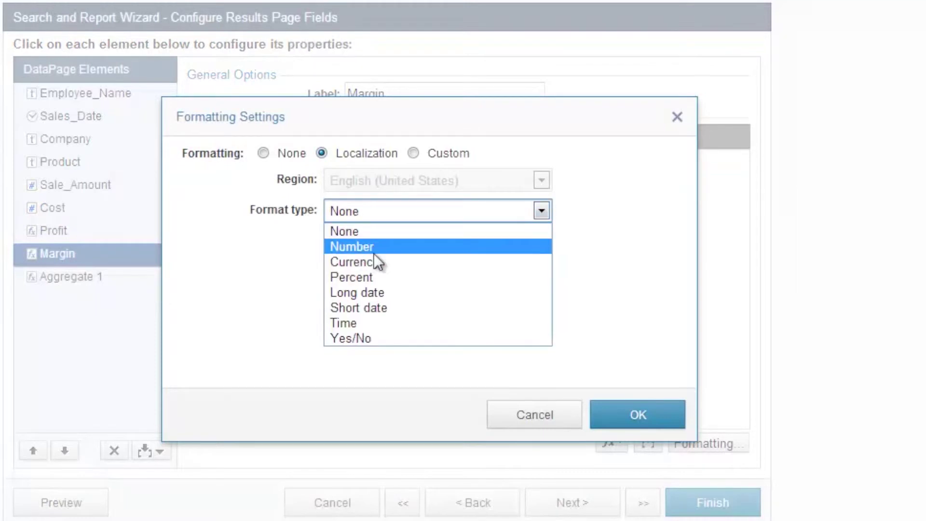
left_click(391, 277)
left_click(628, 421)
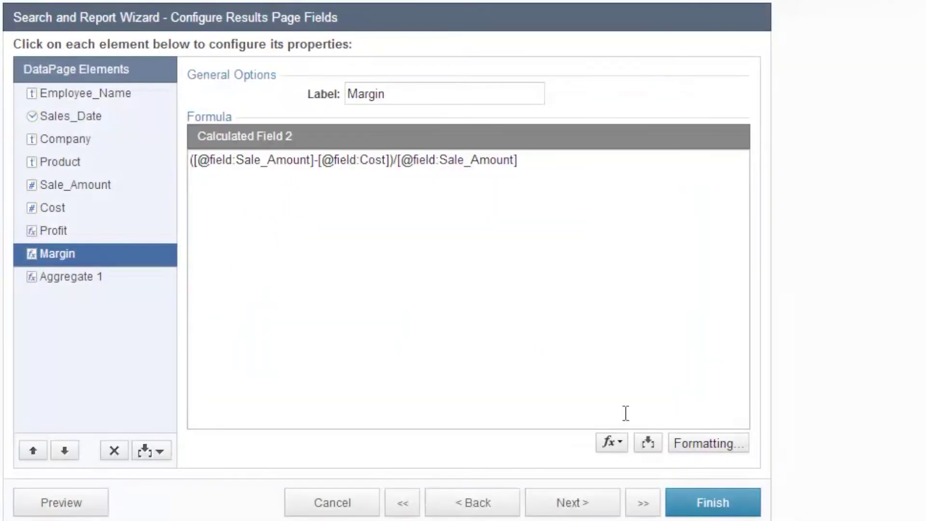
Add Profit to the Total aggregate's summed fields
left_click(82, 277)
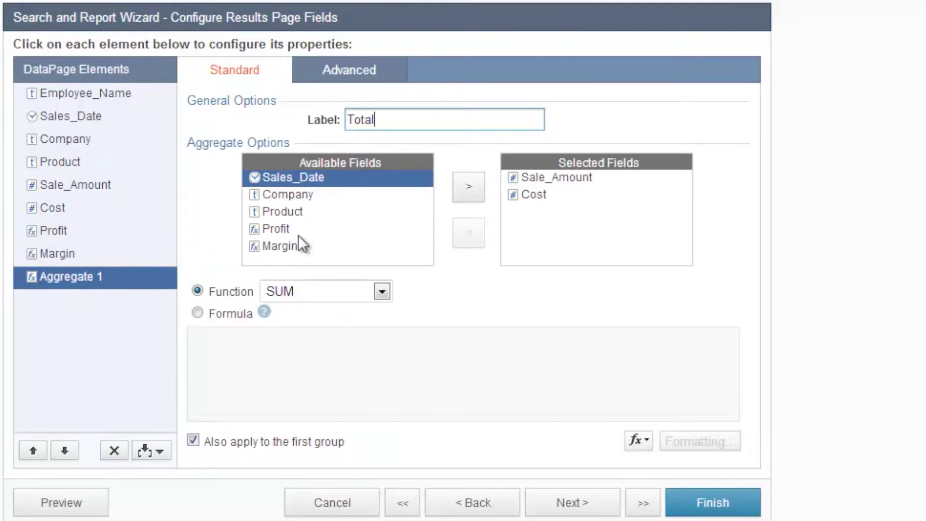
left_click(276, 230)
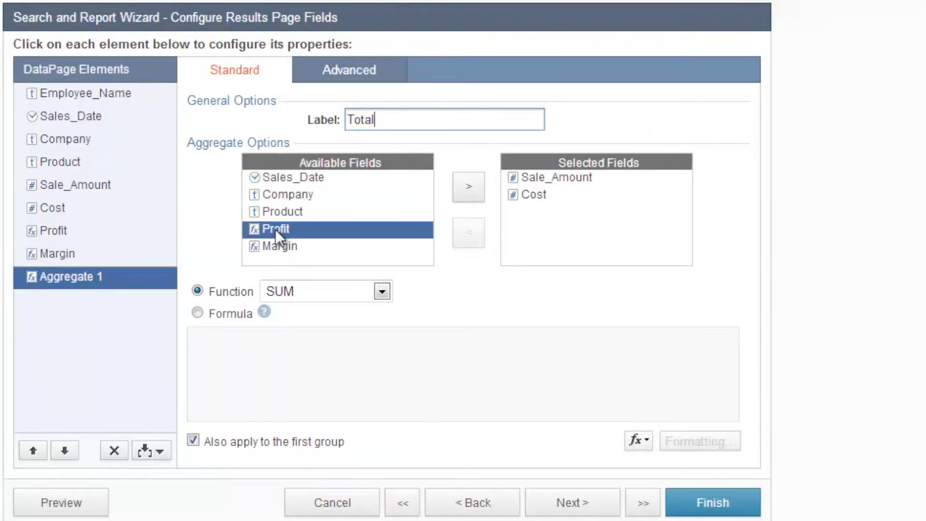
left_click(468, 195)
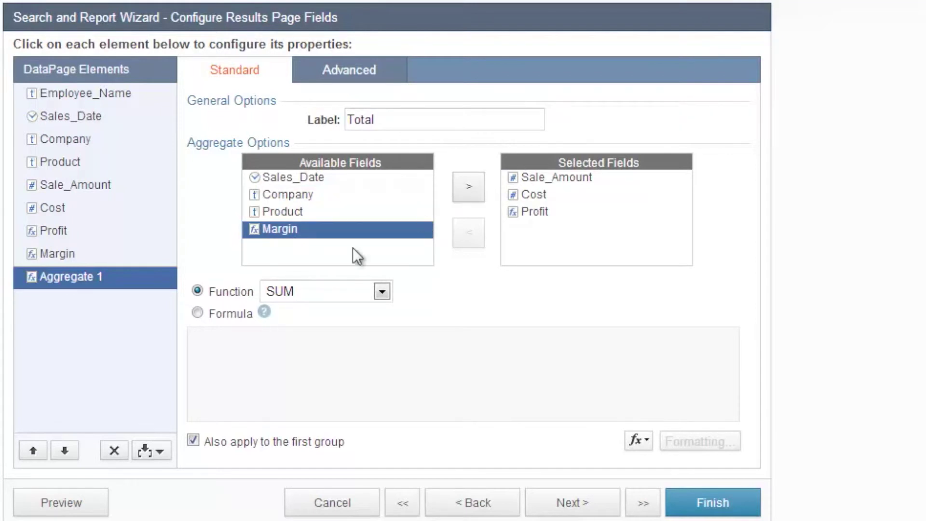
Add an Aggregate 2 labelled Average that takes the AVERAGE of Margin per rep group
left_click(158, 453)
left_click(131, 425)
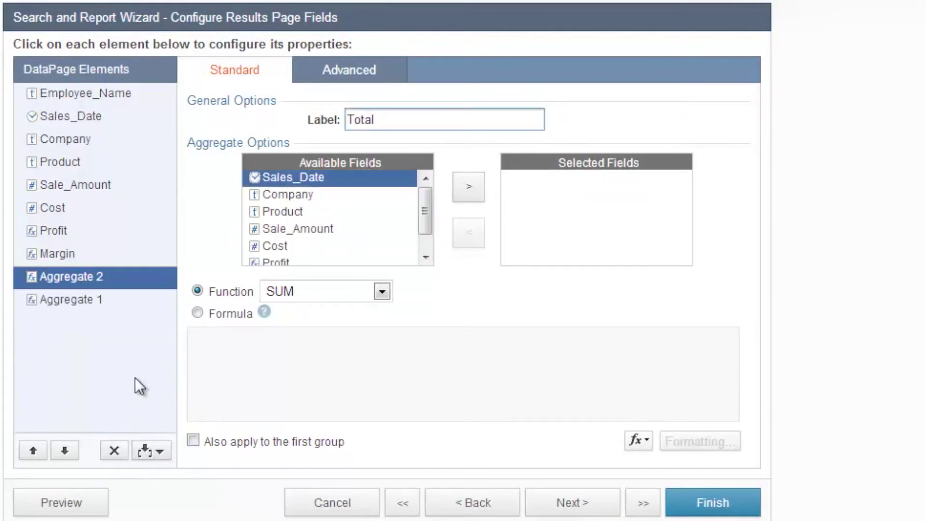
left_click(65, 450)
left_click_drag(399, 120, 309, 121)
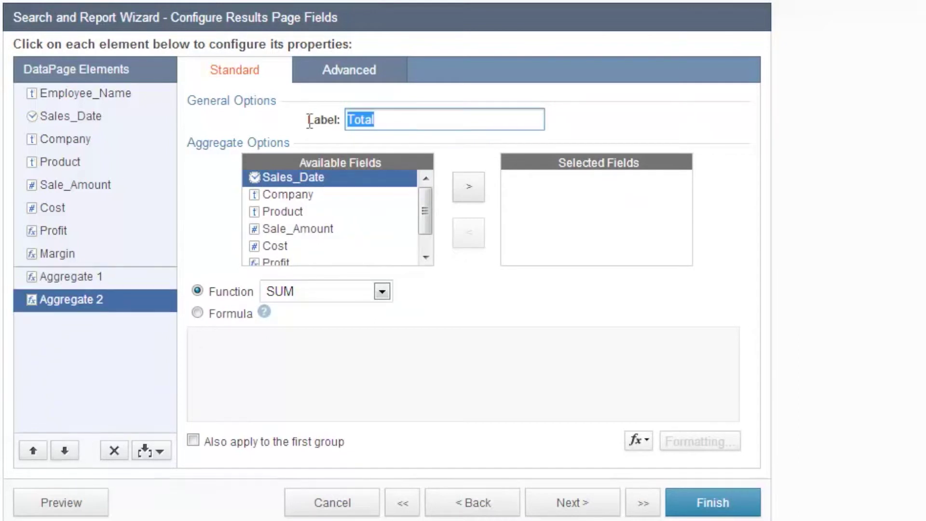
type("Average")
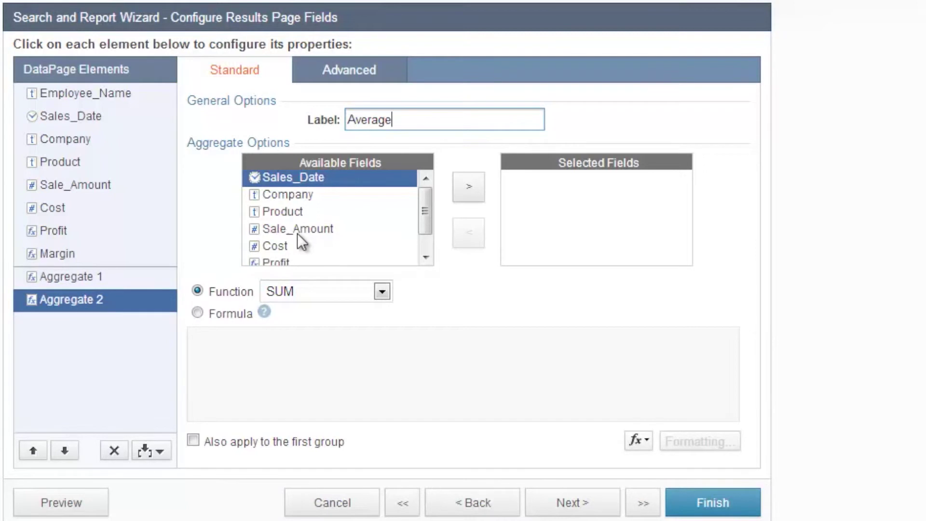
left_click_drag(427, 219, 427, 237)
double_click(325, 251)
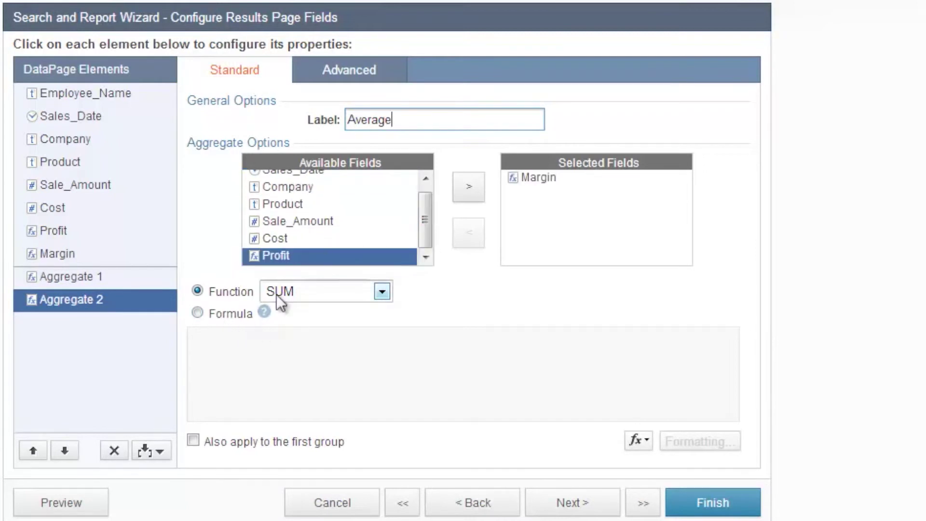
left_click(194, 440)
left_click(318, 289)
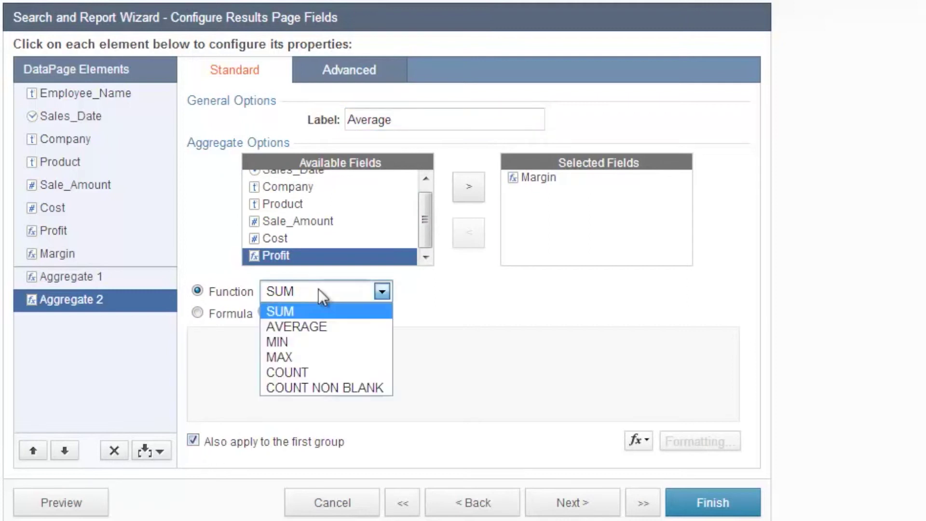
left_click(308, 327)
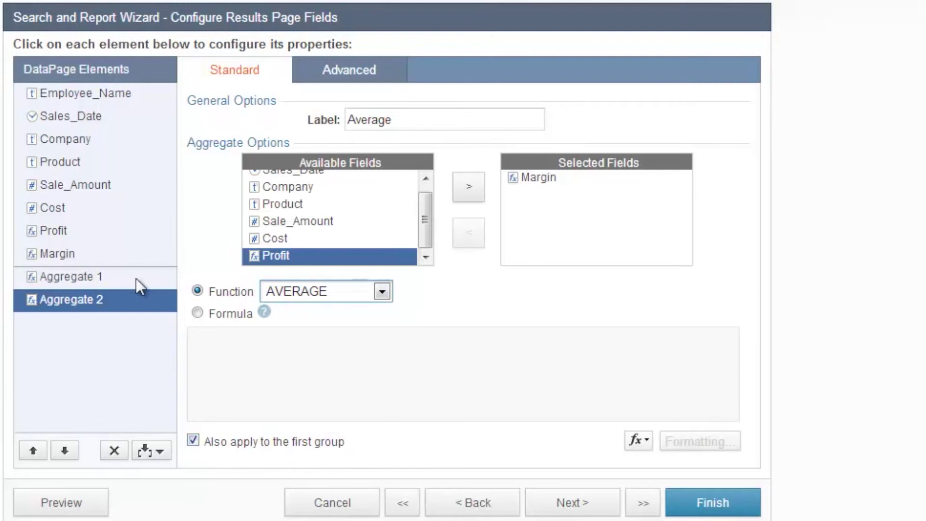
Review the Margin formula and fx function list, then finish the wizard to save the DataPage
left_click(65, 256)
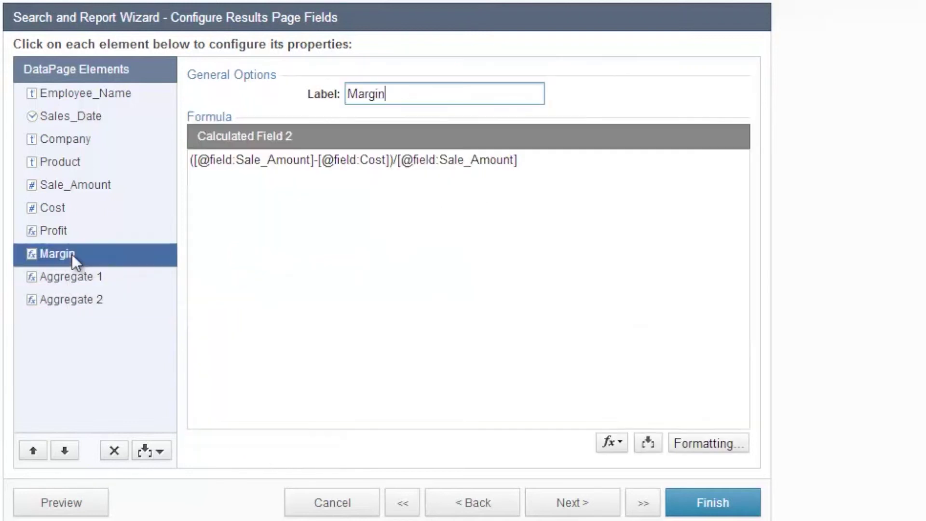
left_click(613, 441)
scroll(618, 251, "down", 1)
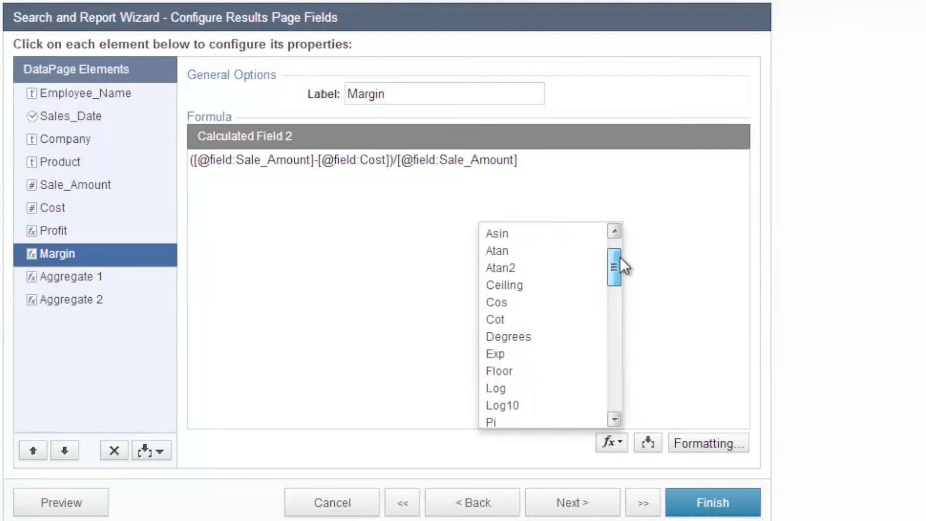
mouse_move(620, 258)
left_mouse_down()
mouse_move(623, 354)
mouse_move(617, 243)
left_mouse_up()
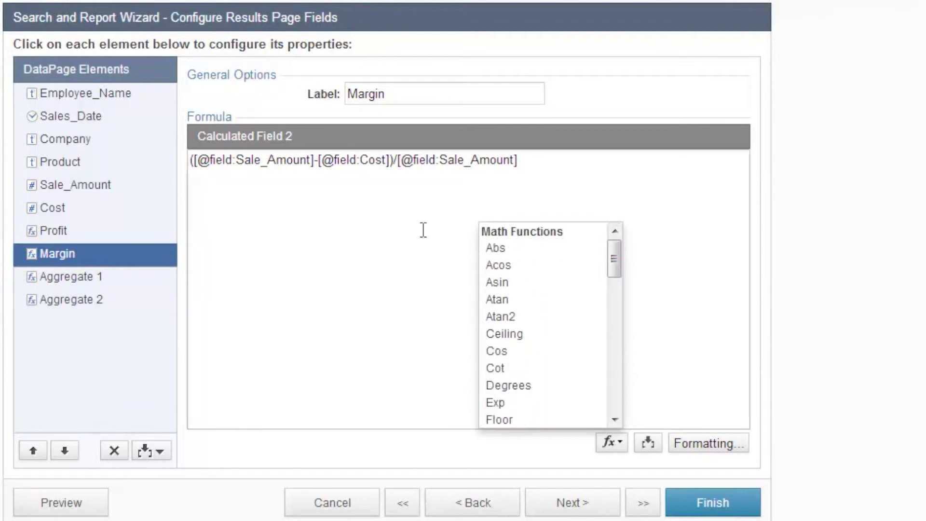
left_click(707, 503)
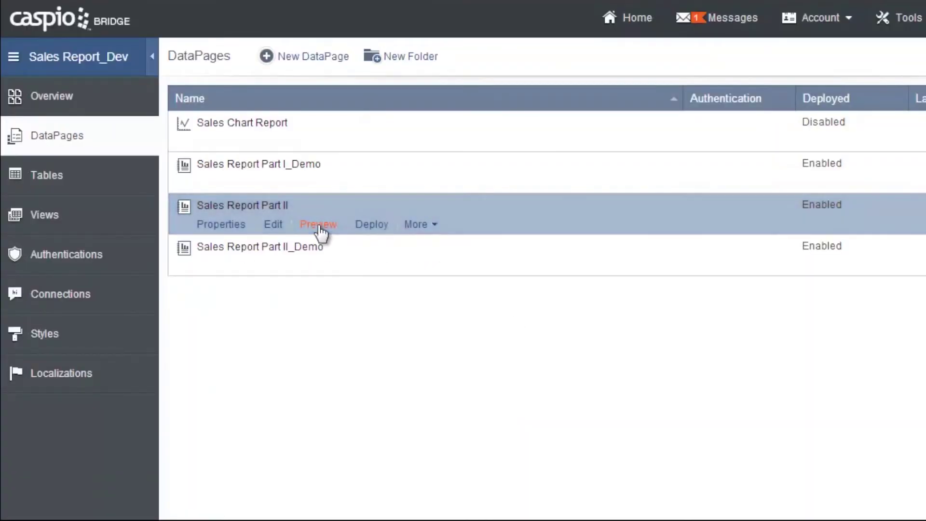
left_click(318, 226)
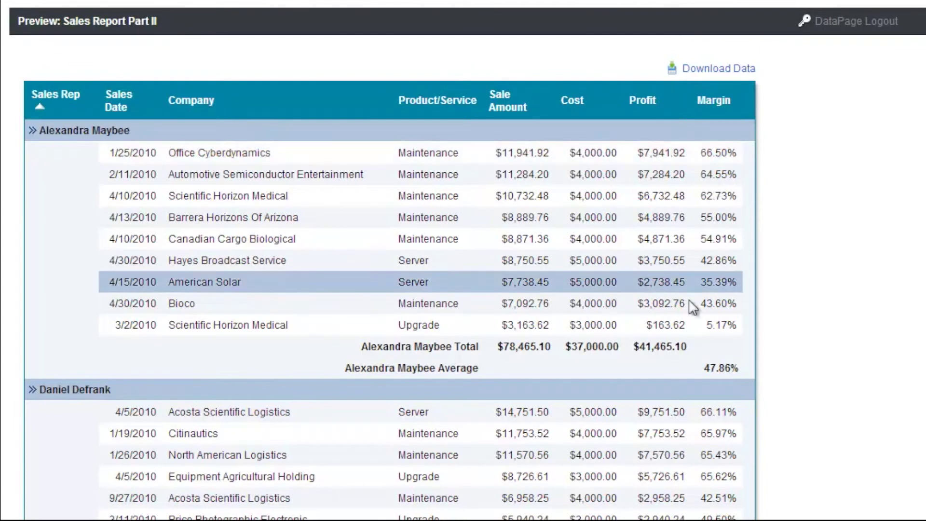
Check the 47.86% average margin, download the data, and open the XML in Excel with column A widened
left_click_drag(704, 367, 738, 366)
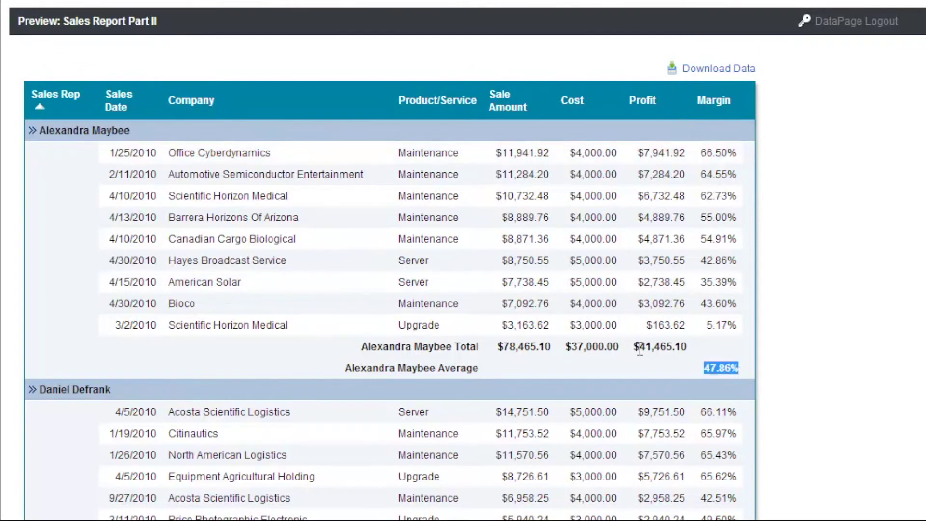
left_click(711, 72)
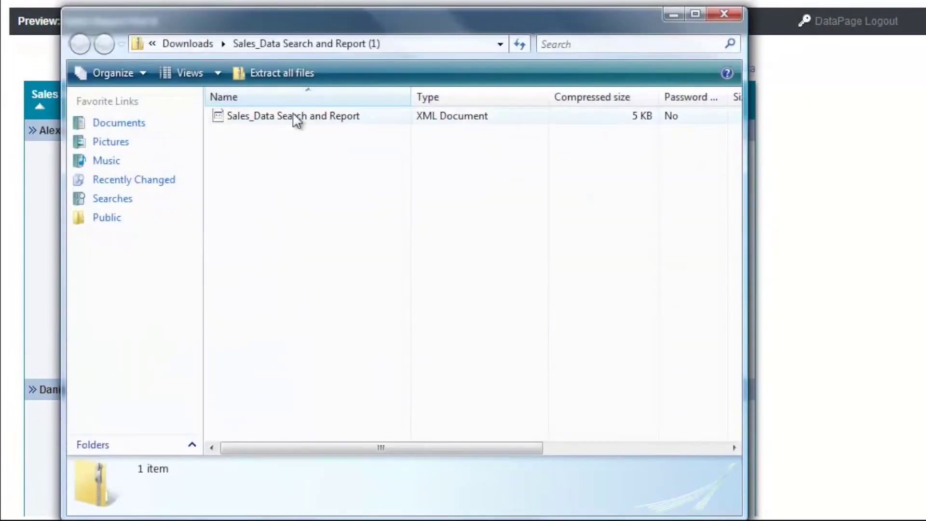
double_click(295, 119)
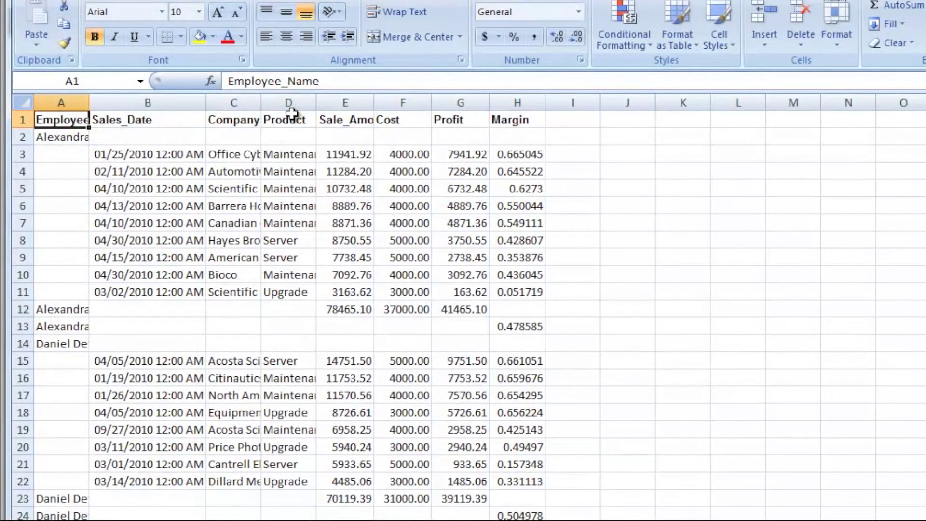
left_click_drag(89, 103, 158, 105)
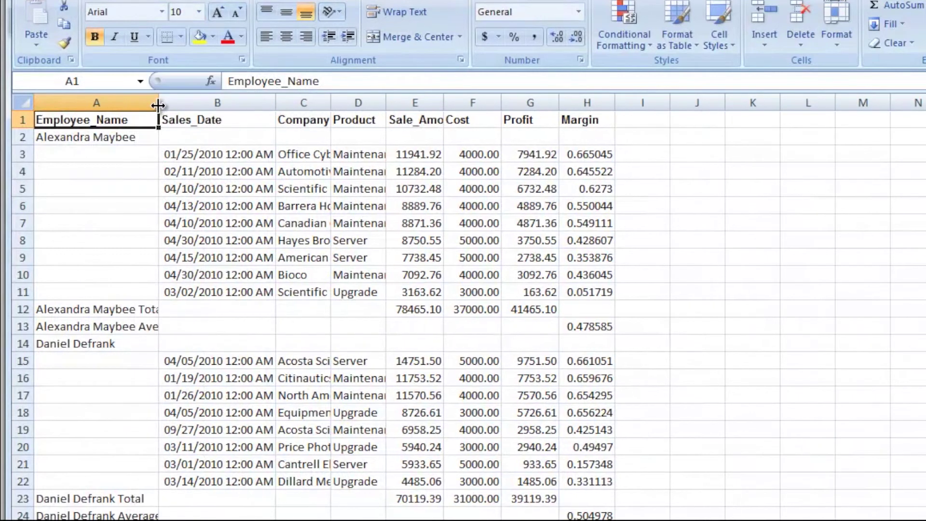
Scroll through the exported rows with totals and averages, then close the workbook without saving
scroll(96, 116, "down", 18)
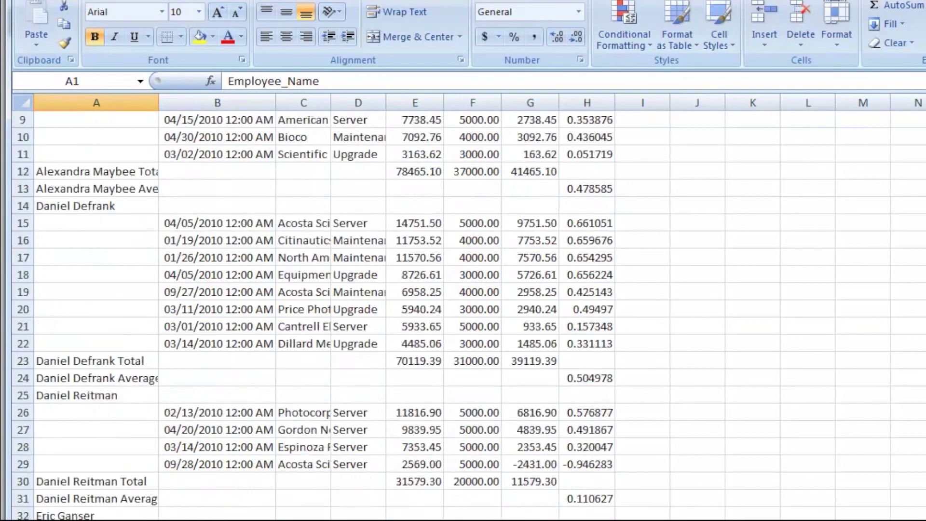
scroll(95, 115, "up", 9)
scroll(314, 314, "up", 9)
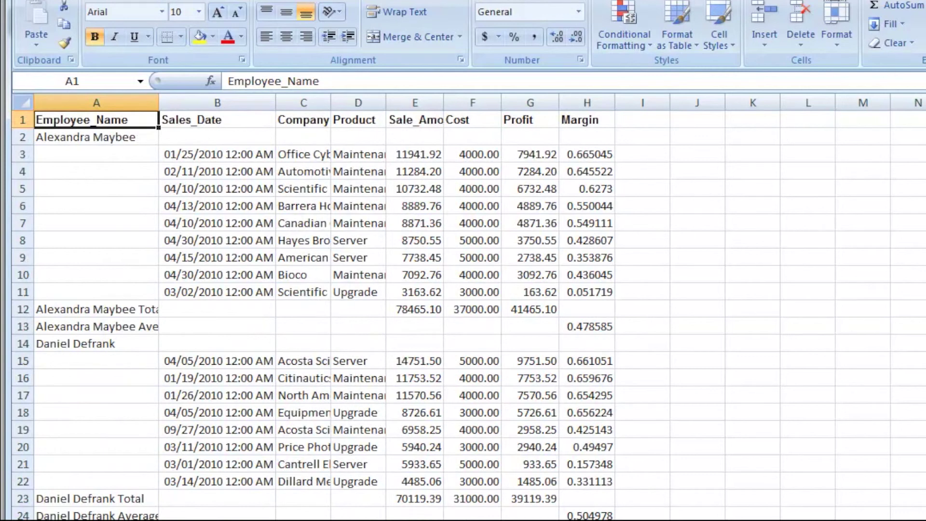
key("ctrl+w")
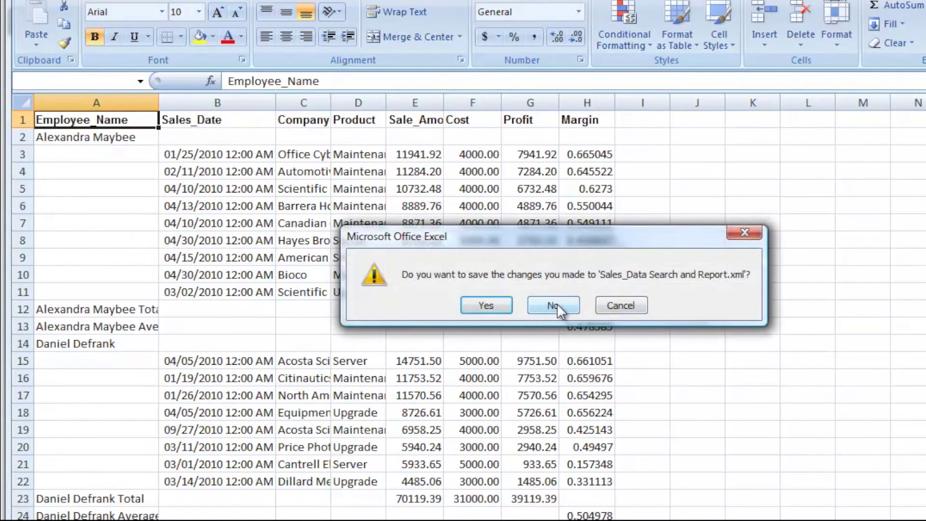
left_click(555, 305)
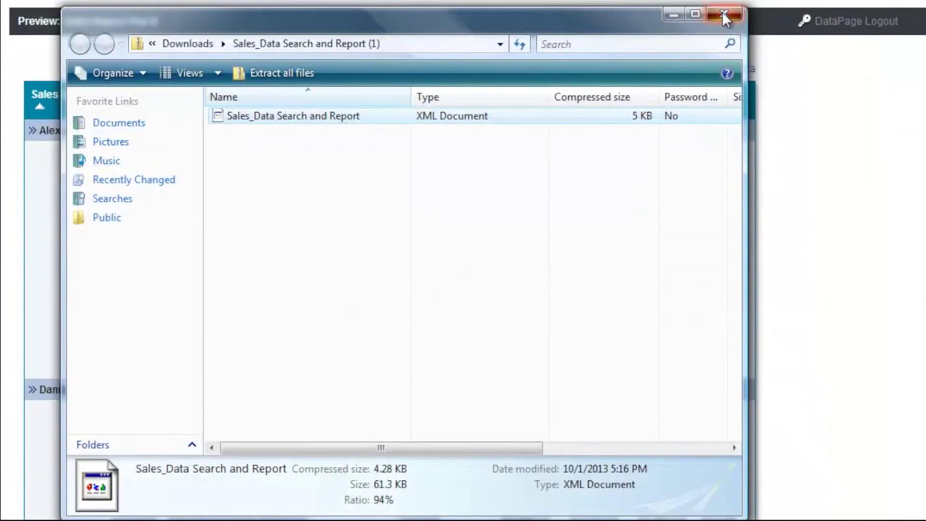
Close the Downloads archive window to return to the report preview
left_click(723, 13)
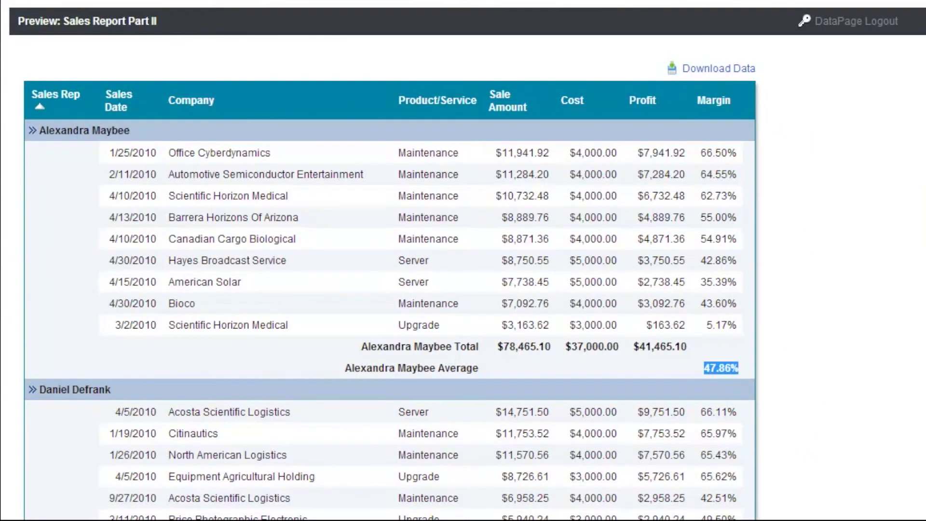